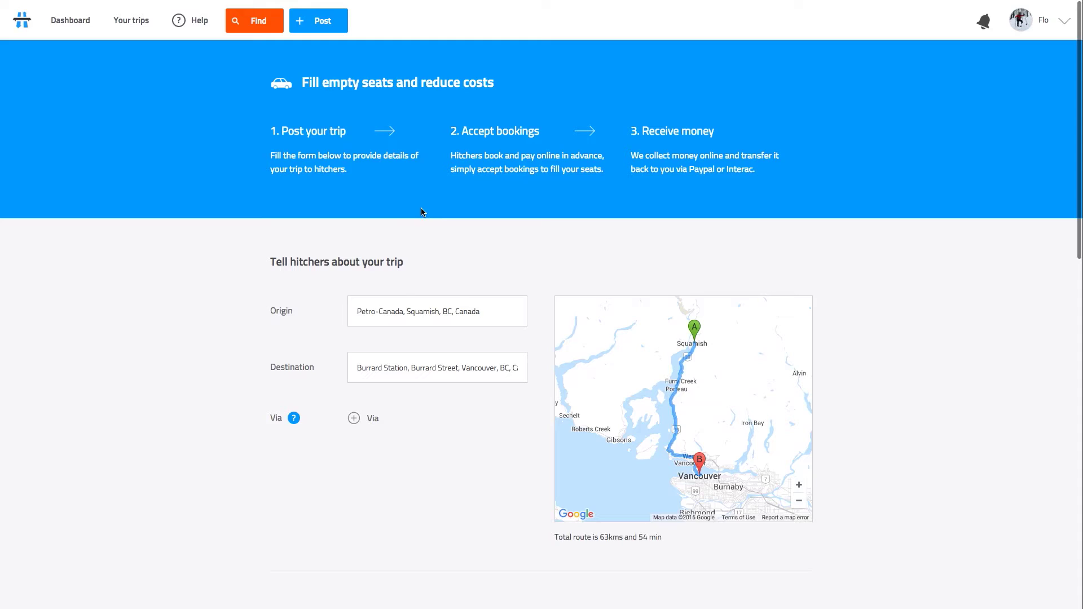
scroll(421, 147, down, 1)
scroll(421, 147, down, 4)
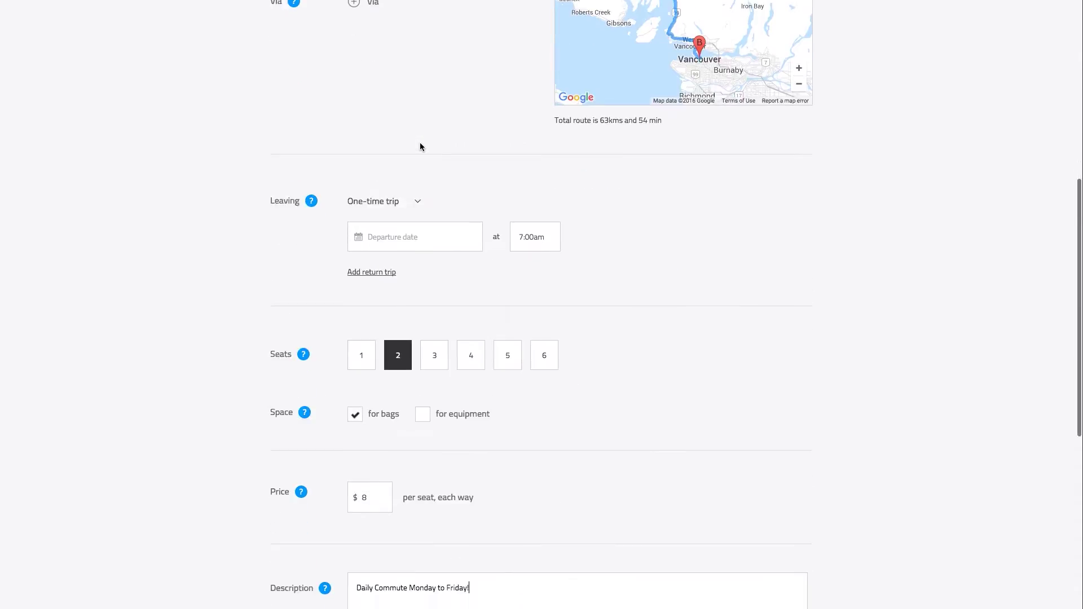
scroll(421, 147, down, 1)
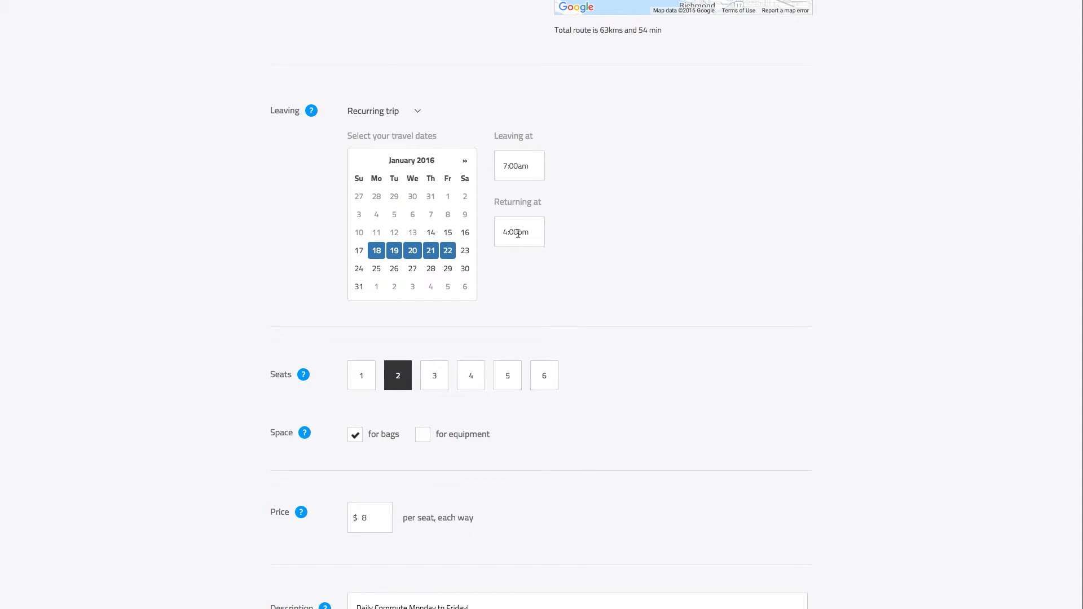
scroll(518, 233, down, 2)
scroll(519, 233, down, 2)
scroll(518, 233, down, 2)
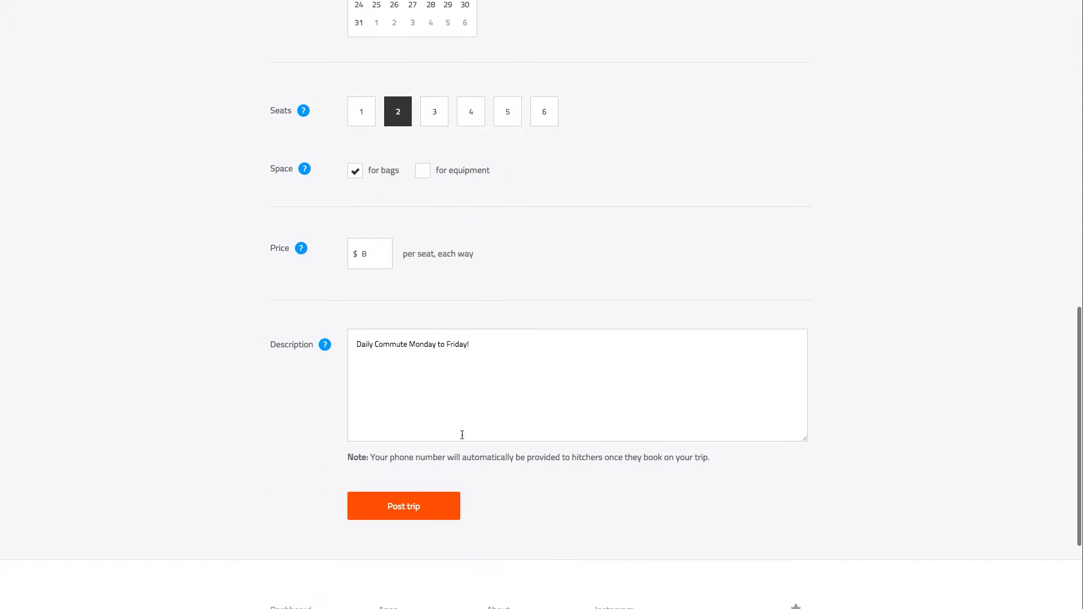
- Post the recurring January 18–22 Squamish–Vancouver commute, leaving 7:00am and returning 4:00pm
click(402, 513)
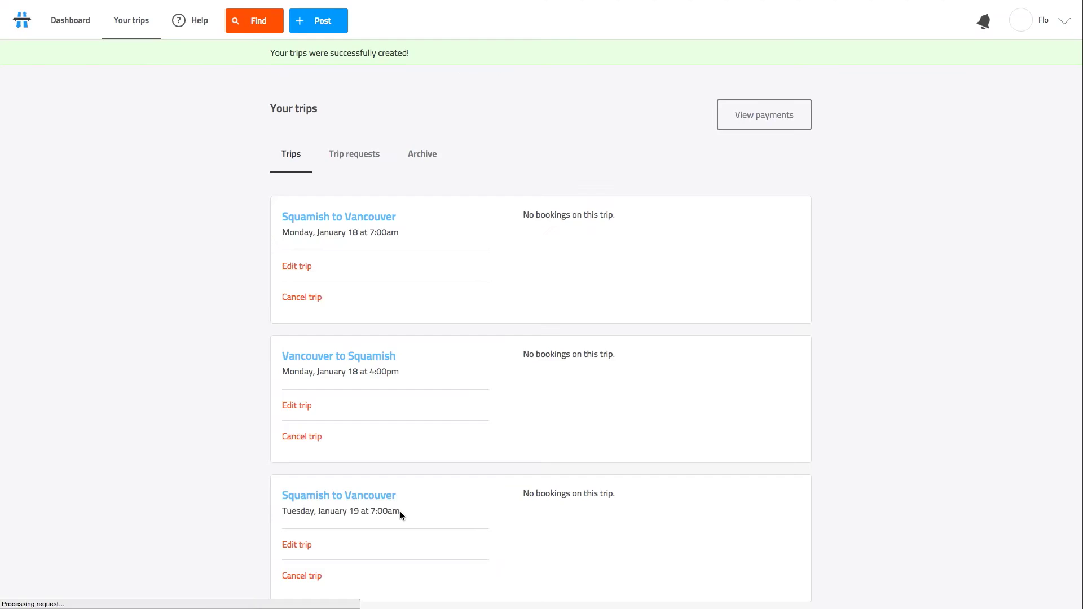
scroll(453, 267, down, 4)
scroll(453, 266, down, 4)
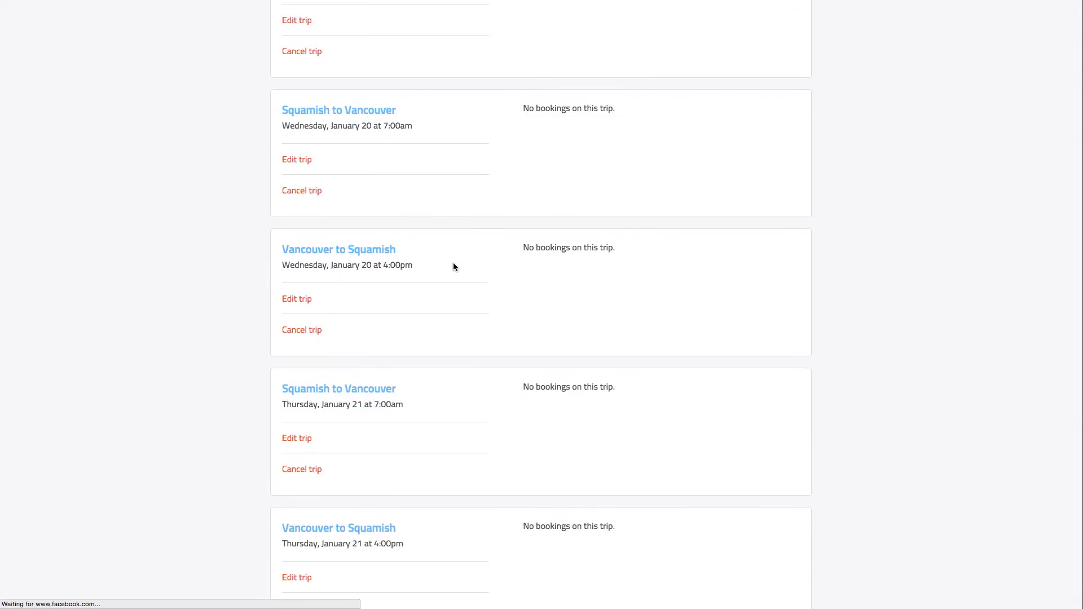
scroll(453, 267, down, 3)
scroll(415, 313, down, 2)
- Move the Friday January 22 Vancouver–Squamish trip to 4:30pm at $7 per seat and save
click(295, 406)
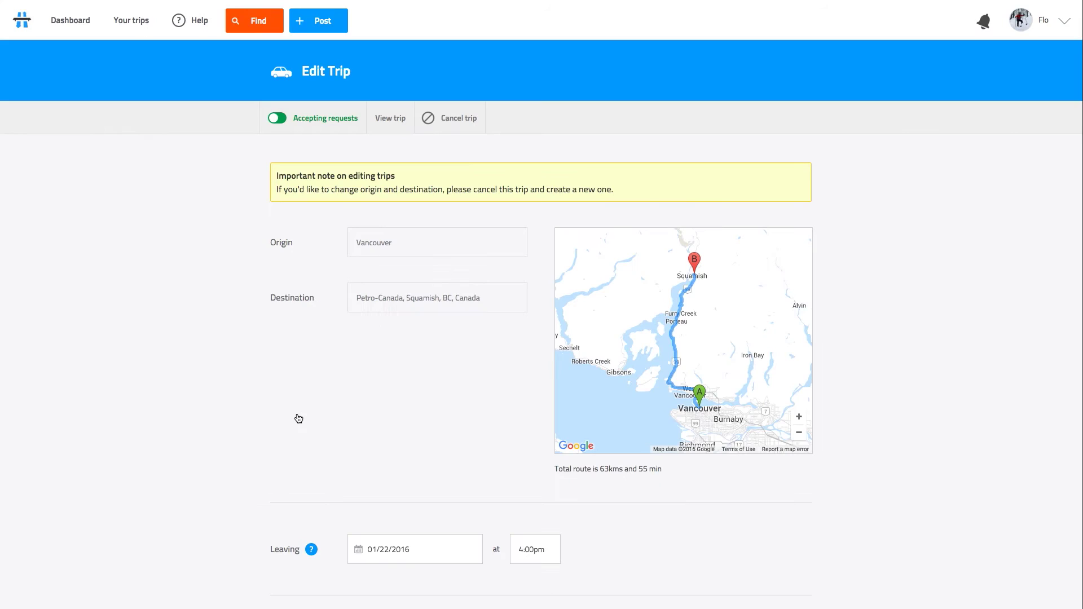
scroll(355, 406, down, 3)
click(533, 395)
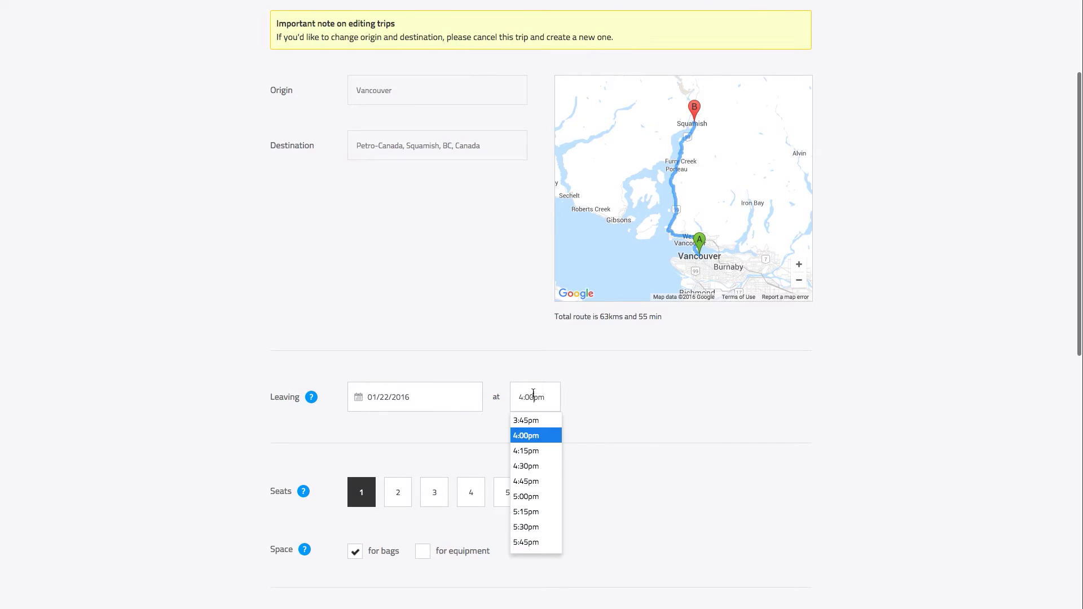
click(530, 468)
scroll(530, 468, down, 3)
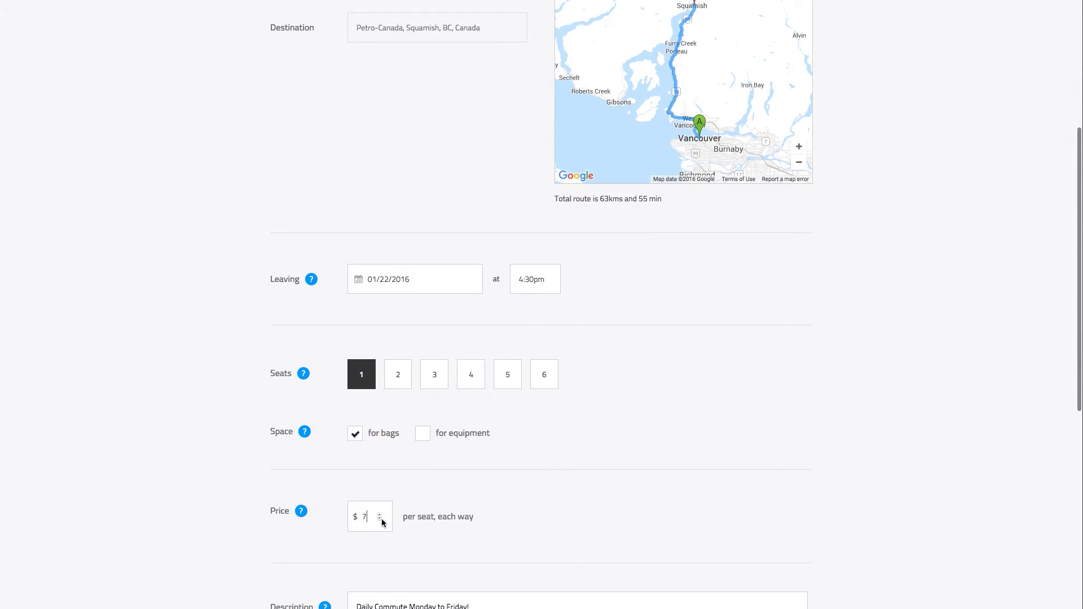
scroll(474, 489, down, 1)
scroll(474, 483, down, 2)
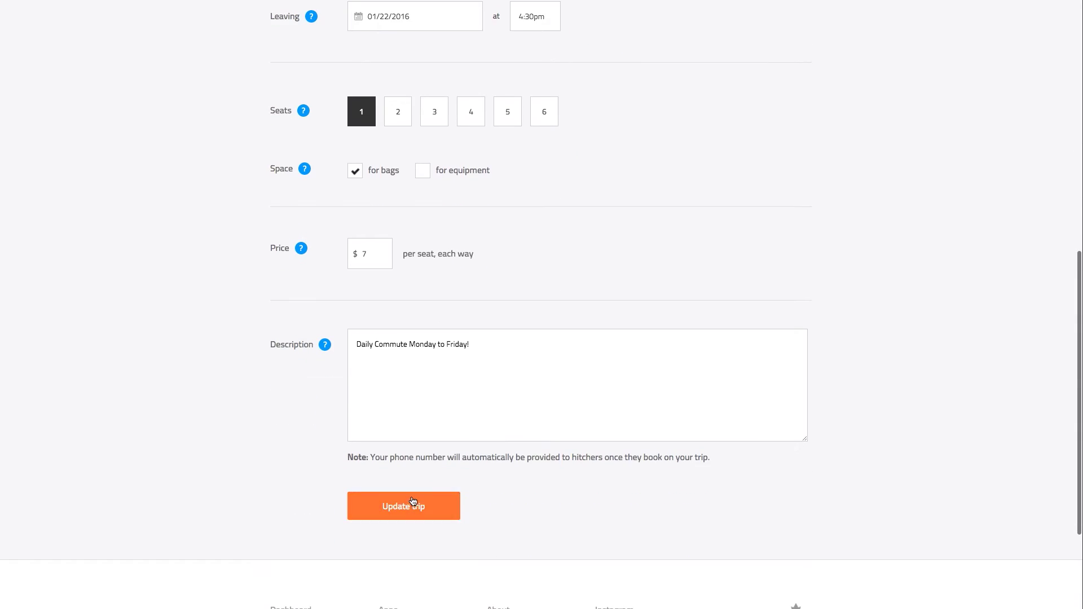
click(409, 503)
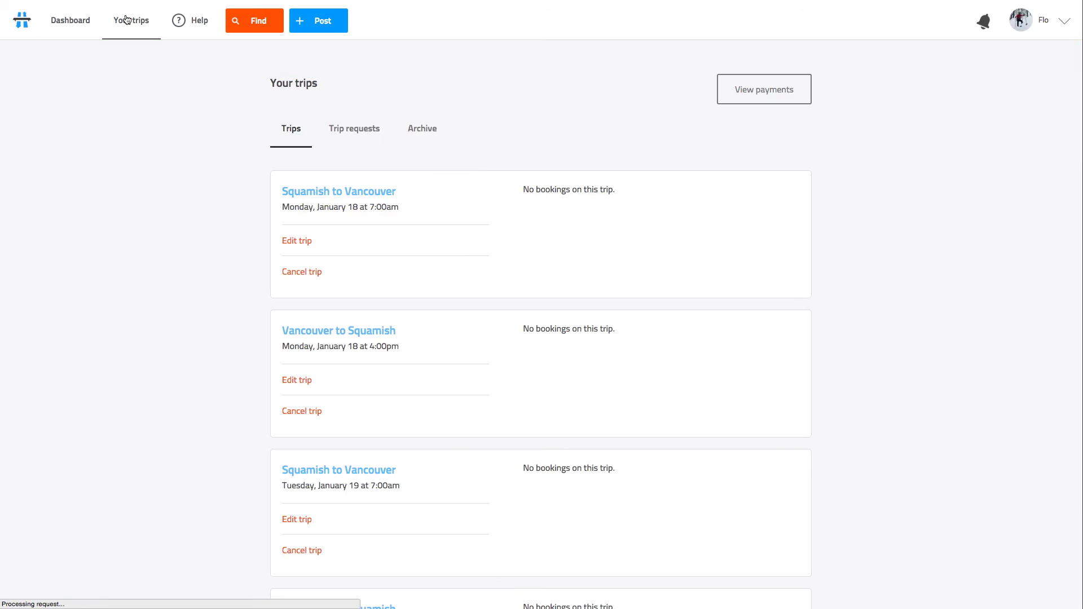
- Cancel and confirm the January 18 7:00am trip to Vancouver and the 4:00pm return
click(297, 272)
click(391, 207)
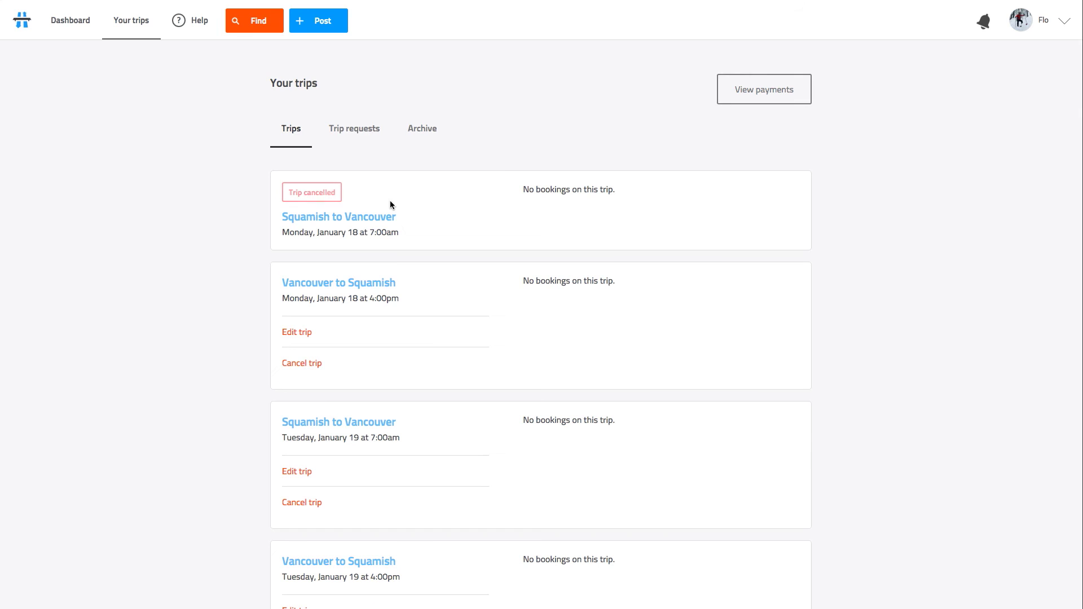
click(308, 363)
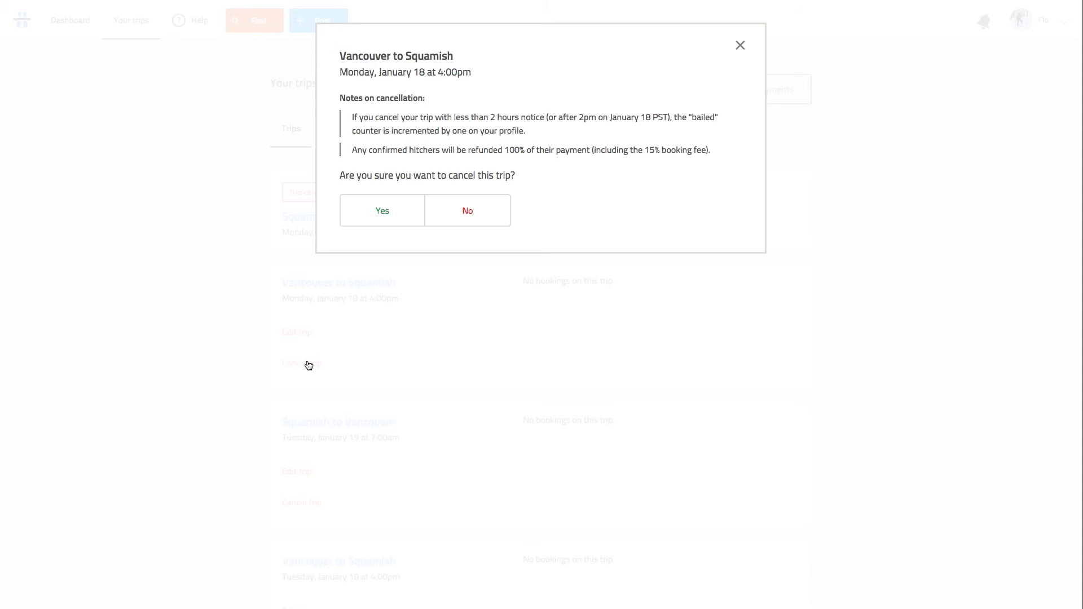
click(395, 222)
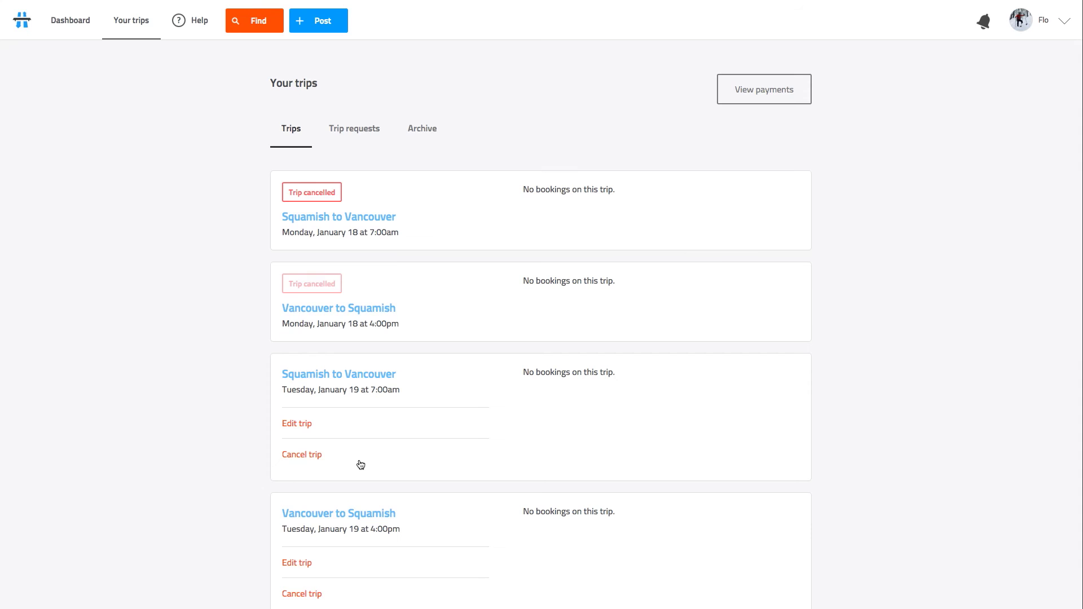